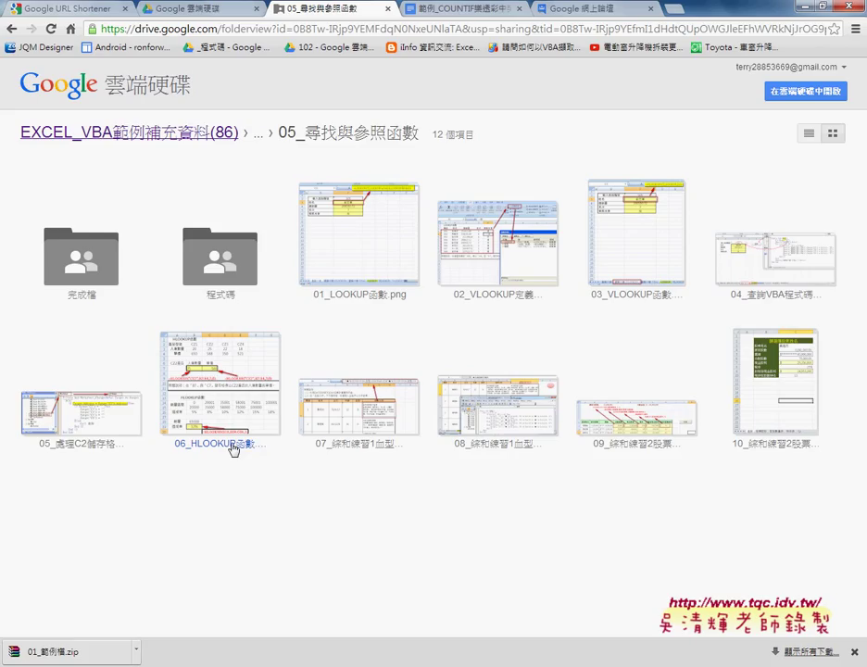
Preview 02_VLOOKUP定義範圍.png, then return to 01_LOOKUP函數.png showing the =LOOKUP(C2,LOOKUP!A3:A10,LOOKUP!B3:B10) example
{"action": "left_click", "coordinate": [464, 254]}
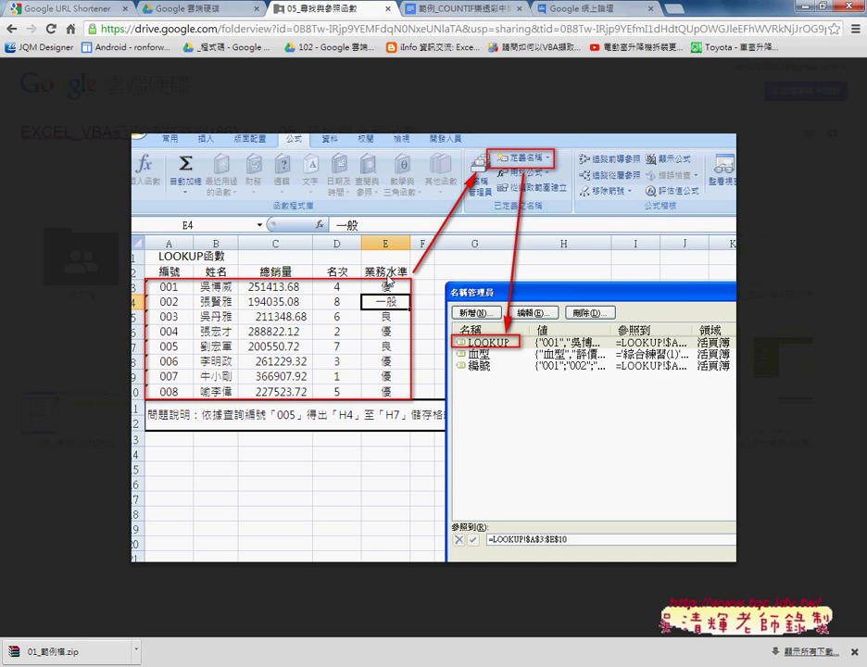
{"action": "mouse_move", "coordinate": [389, 277]}
{"action": "mouse_move", "coordinate": [612, 249]}
{"action": "left_click", "coordinate": [23, 348]}
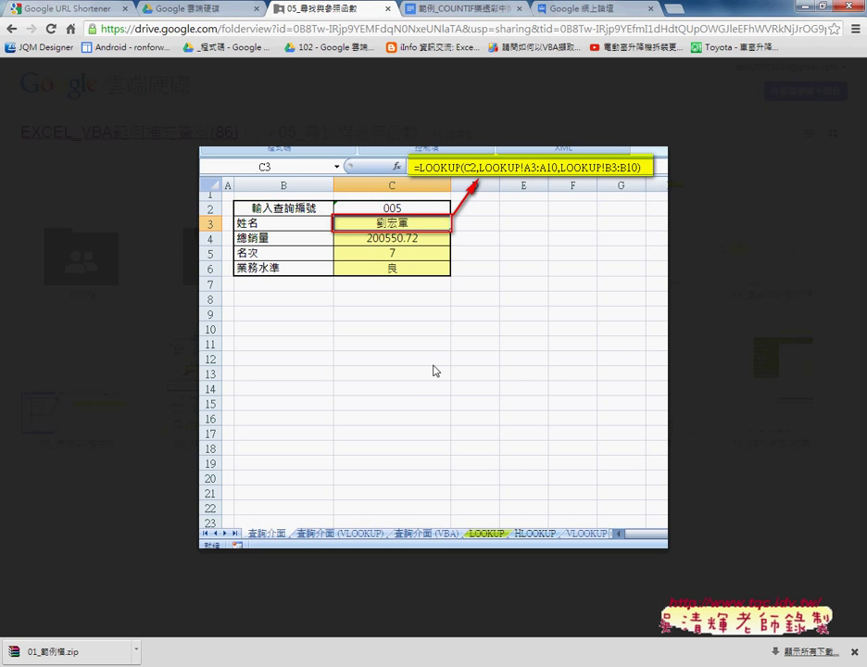
{"action": "mouse_move", "coordinate": [422, 359]}
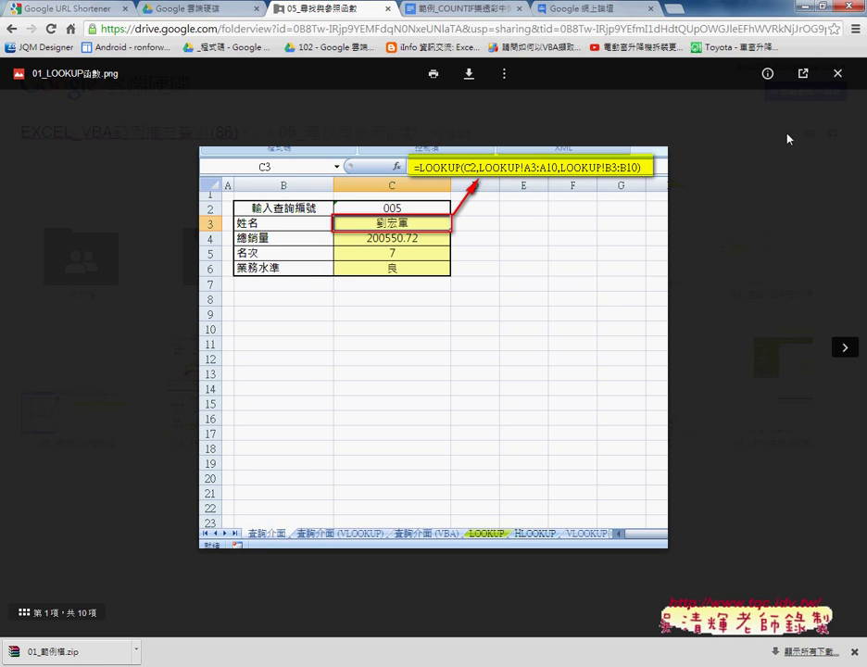
Minimize the browser and close the COUNTIF lottery workbook without saving
{"action": "left_click", "coordinate": [803, 7]}
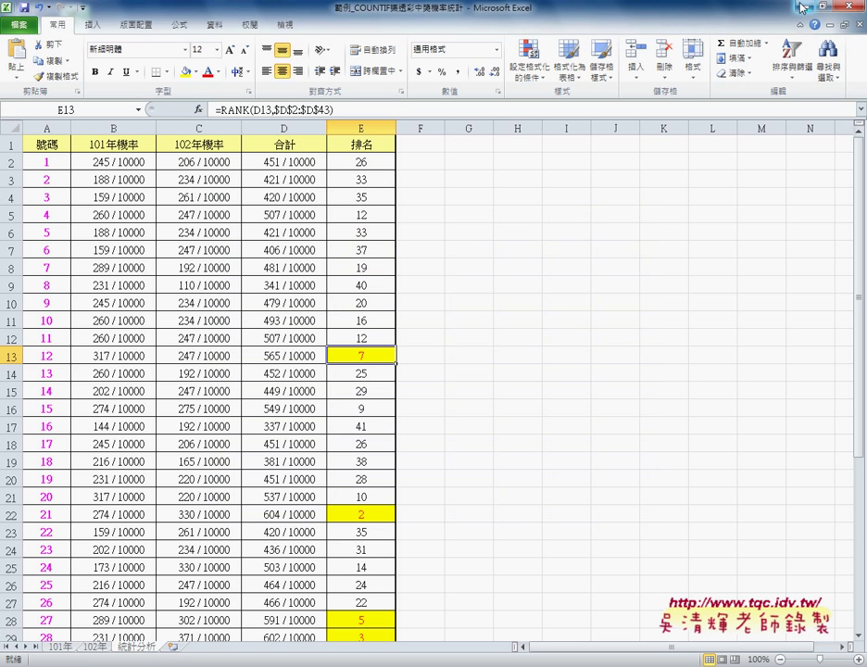
{"action": "left_click", "coordinate": [847, 8]}
{"action": "left_click", "coordinate": [413, 367]}
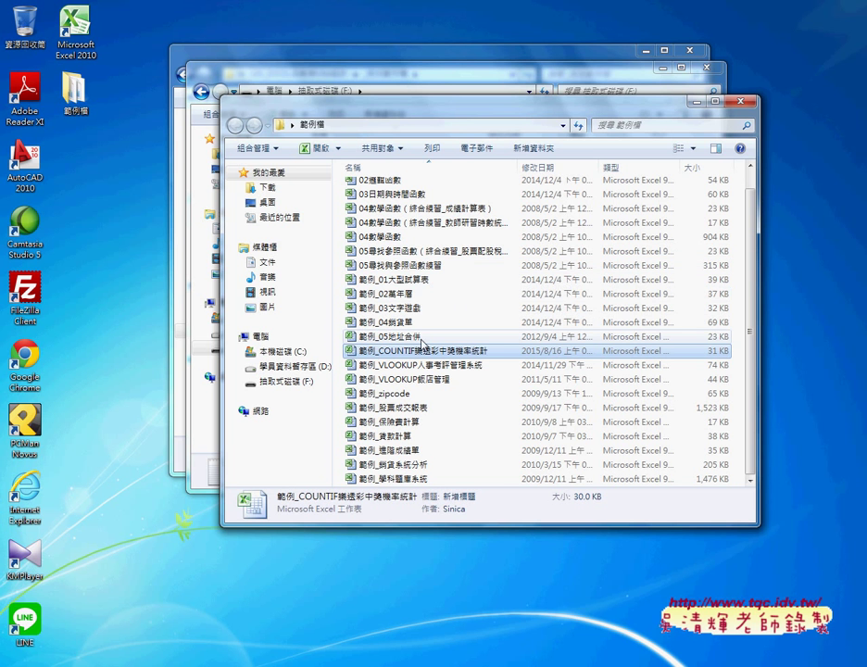
Open the 05尋找與參照函數練習 workbook from the 範例檔 folder
{"action": "left_click", "coordinate": [454, 258]}
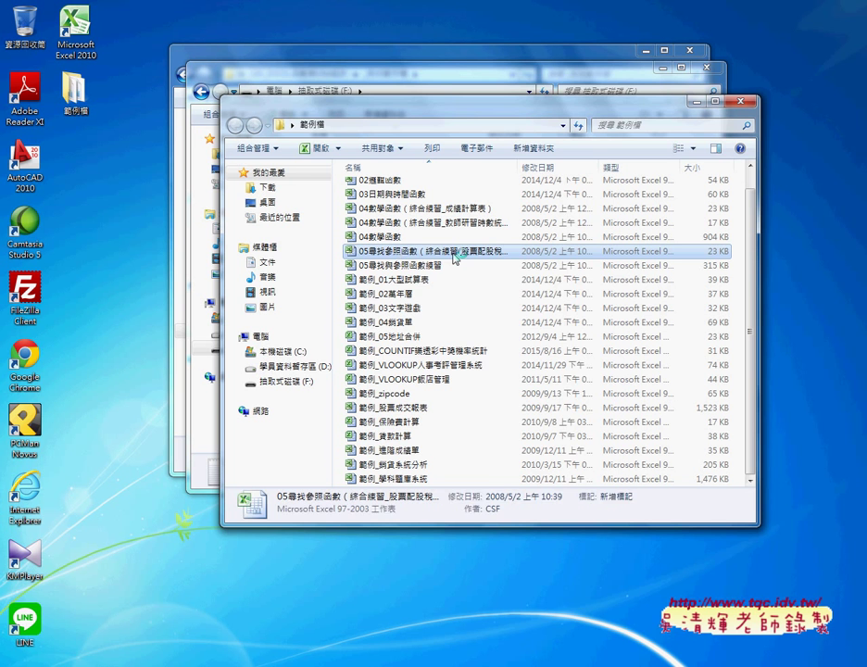
{"action": "double_click", "coordinate": [454, 257]}
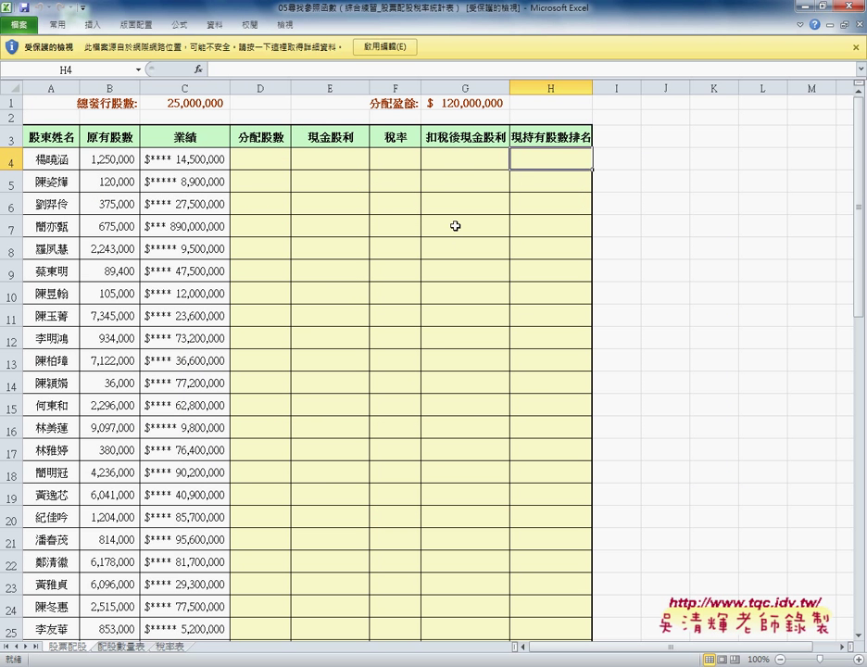
{"action": "left_click", "coordinate": [851, 5]}
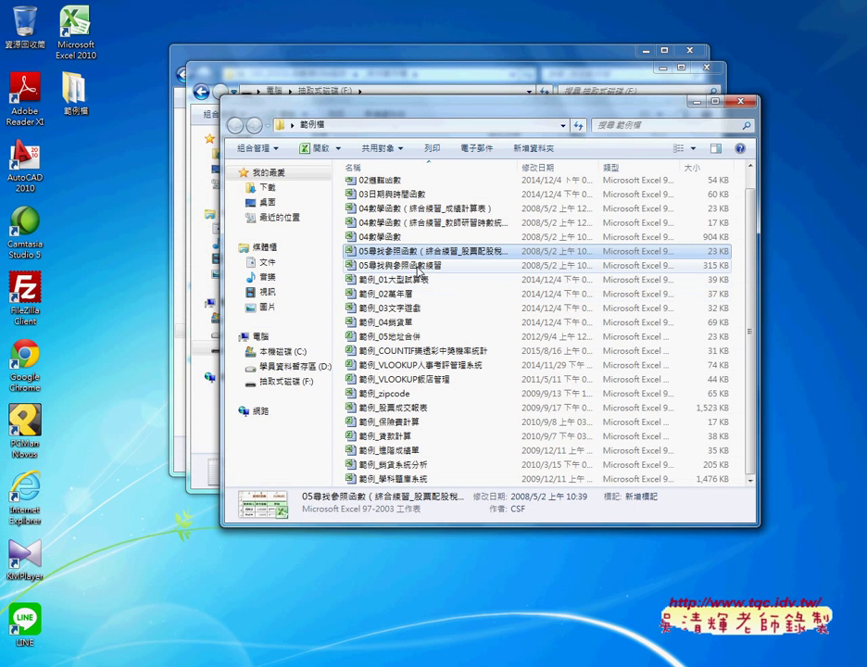
{"action": "left_click", "coordinate": [416, 267]}
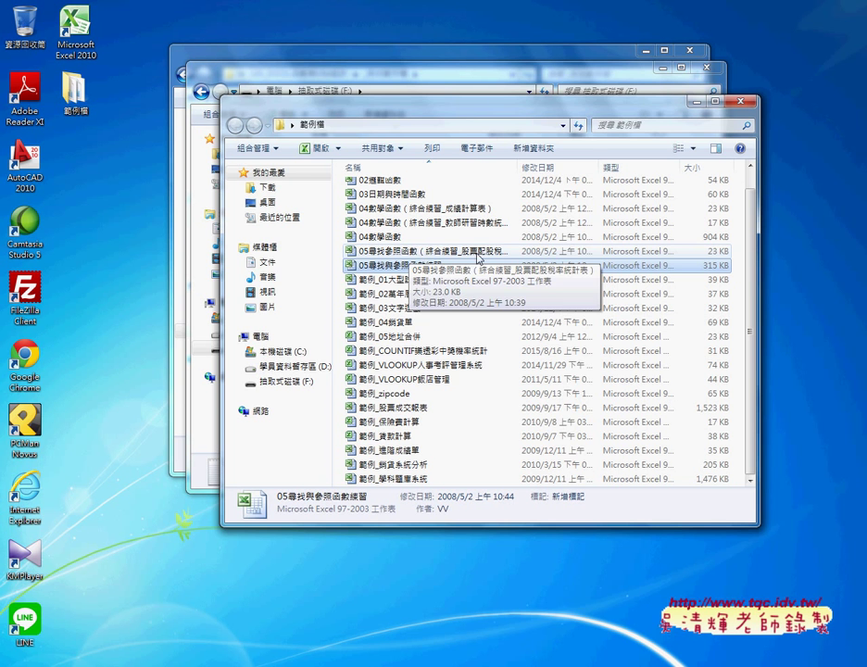
{"action": "double_click", "coordinate": [454, 270]}
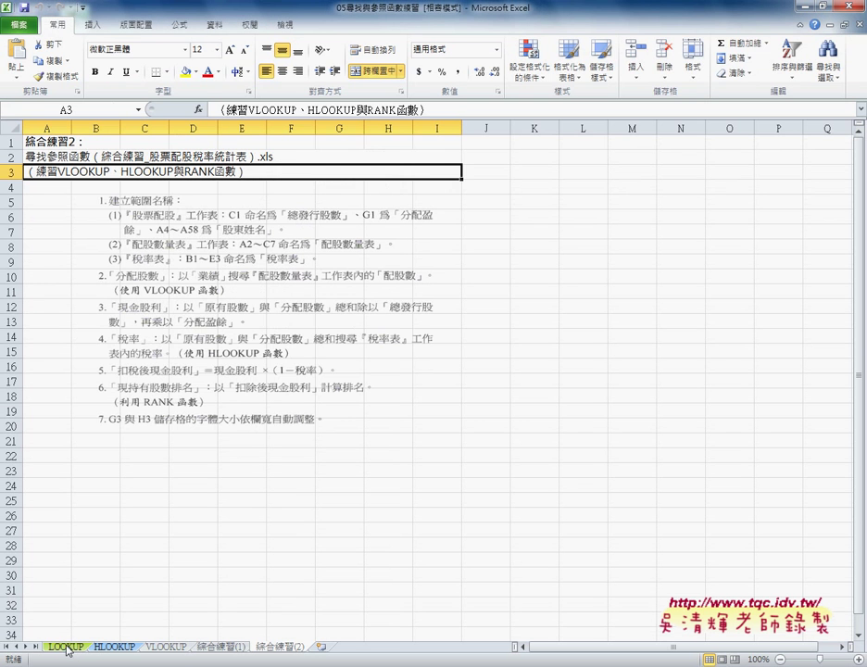
Switch to the LOOKUP sheet and highlight the data table A2:E10 and query block G3:H7
{"action": "left_click", "coordinate": [68, 649]}
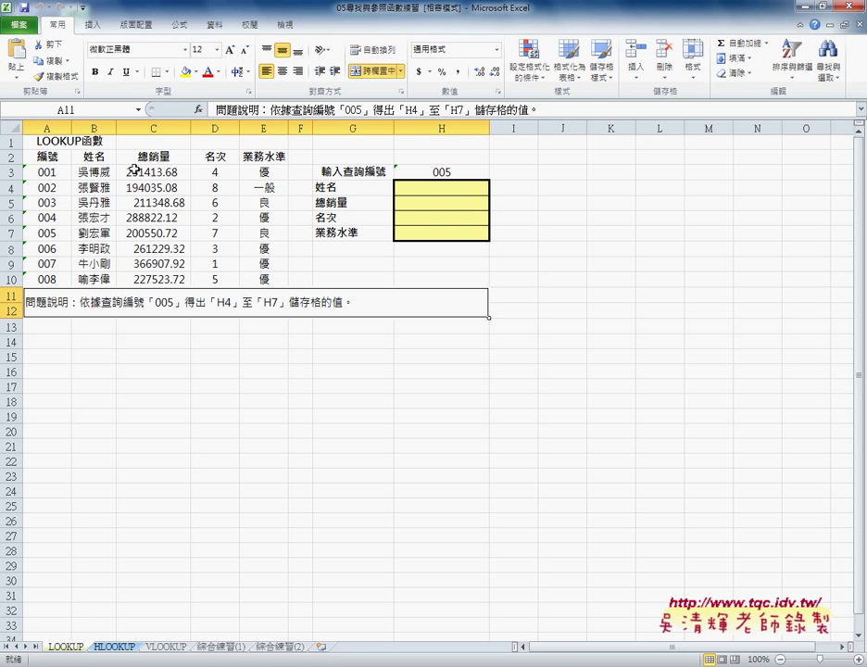
{"action": "left_click_drag", "start_coordinate": [48, 157], "coordinate": [269, 278]}
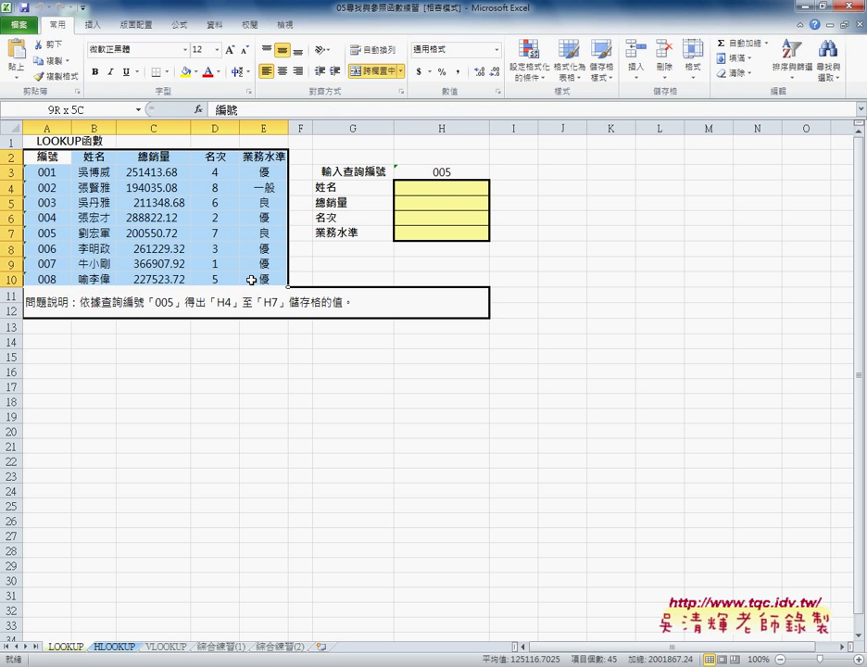
{"action": "left_click_drag", "start_coordinate": [348, 172], "coordinate": [443, 228]}
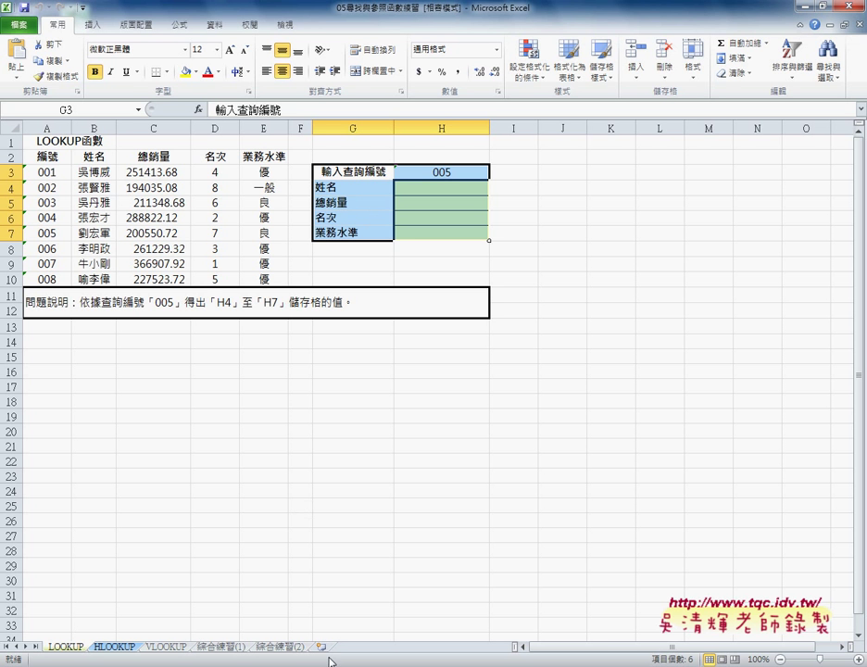
{"action": "left_click", "coordinate": [442, 188]}
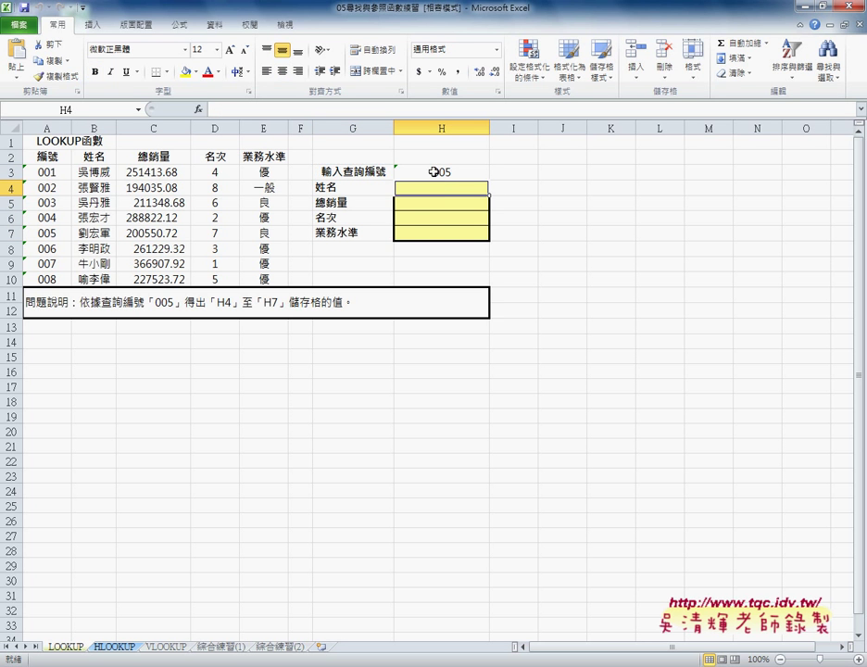
{"action": "left_click", "coordinate": [437, 171]}
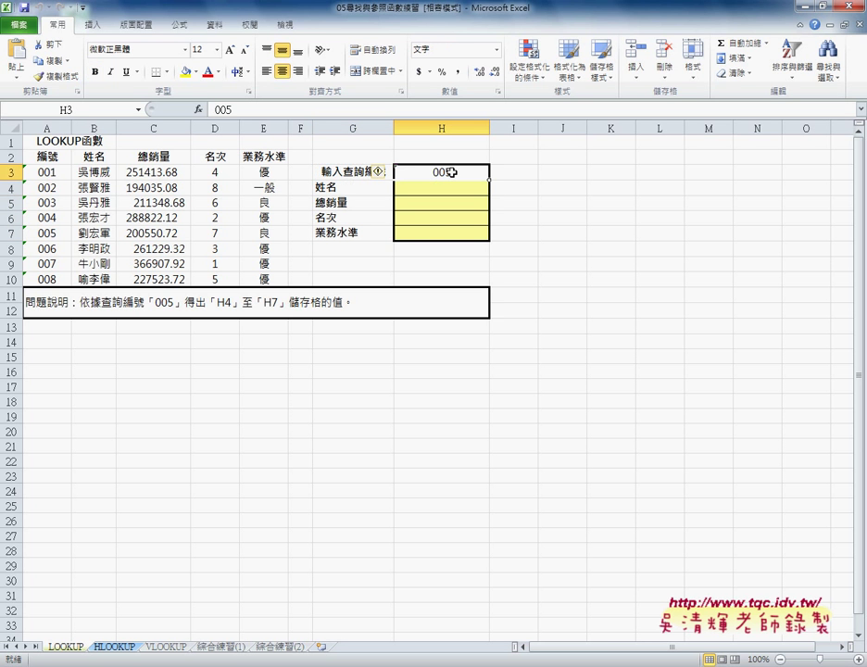
{"action": "left_click", "coordinate": [451, 186]}
{"action": "left_click", "coordinate": [447, 202]}
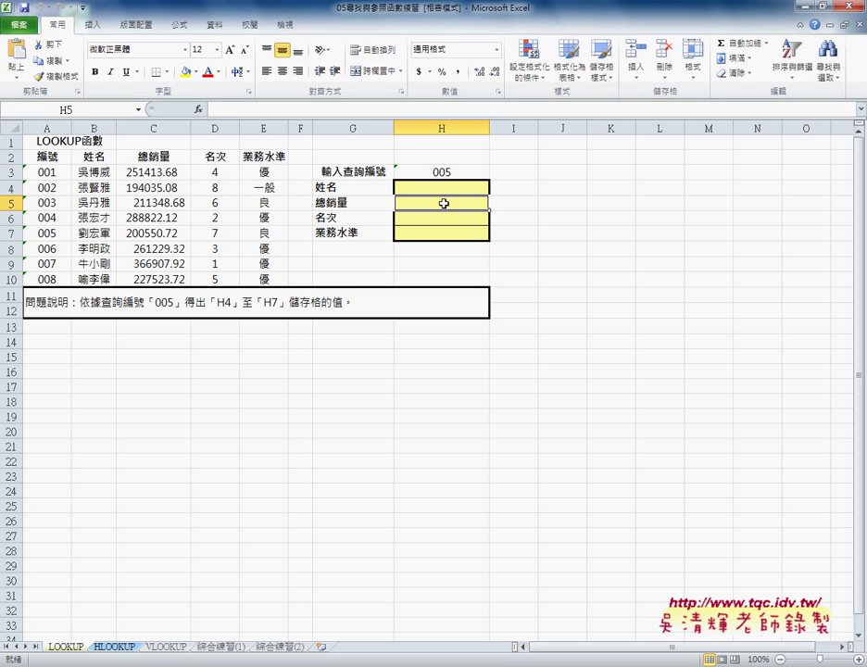
{"action": "left_click", "coordinate": [92, 172]}
{"action": "left_click", "coordinate": [92, 156]}
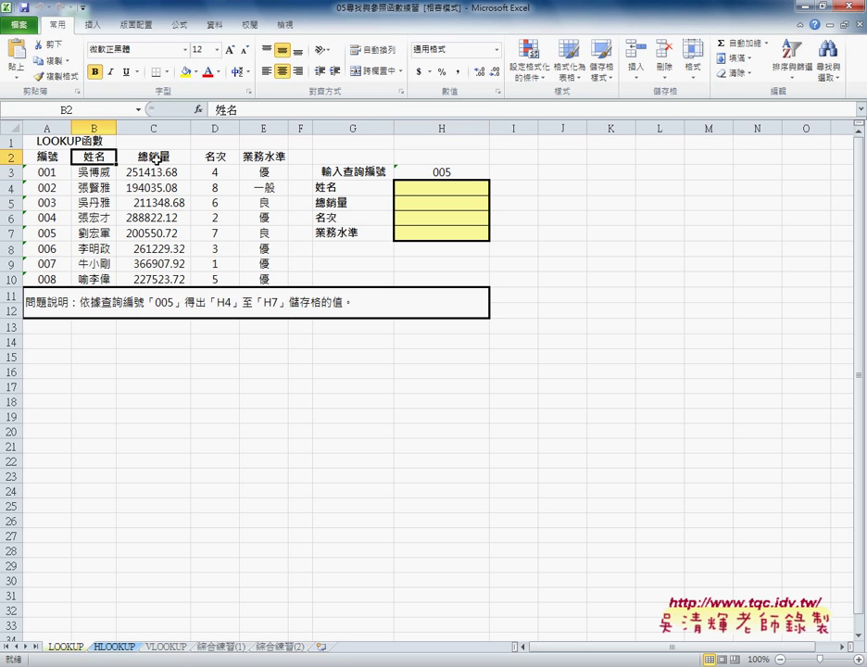
{"action": "left_click", "coordinate": [167, 157]}
{"action": "left_click", "coordinate": [215, 159]}
{"action": "left_click", "coordinate": [262, 158]}
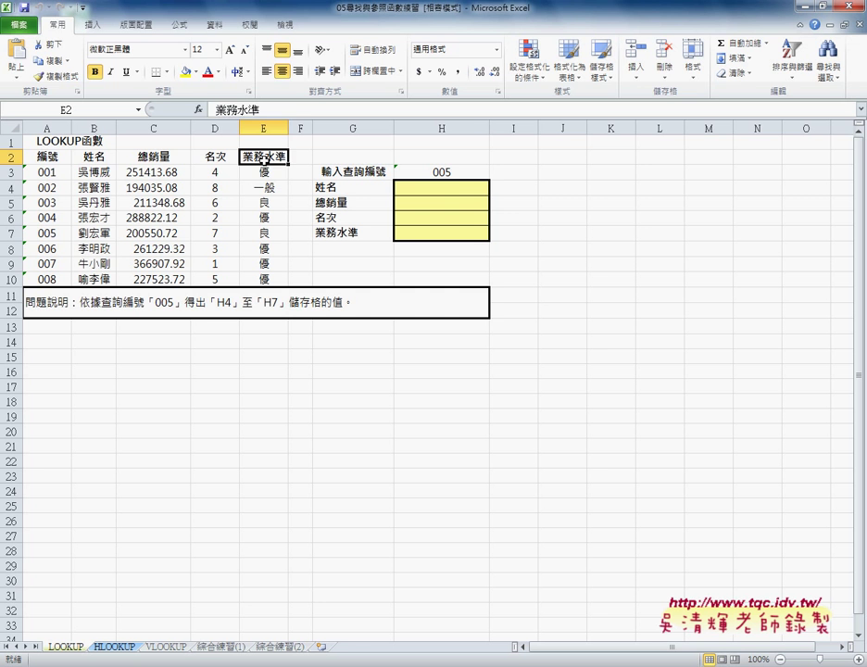
{"action": "left_click", "coordinate": [455, 188]}
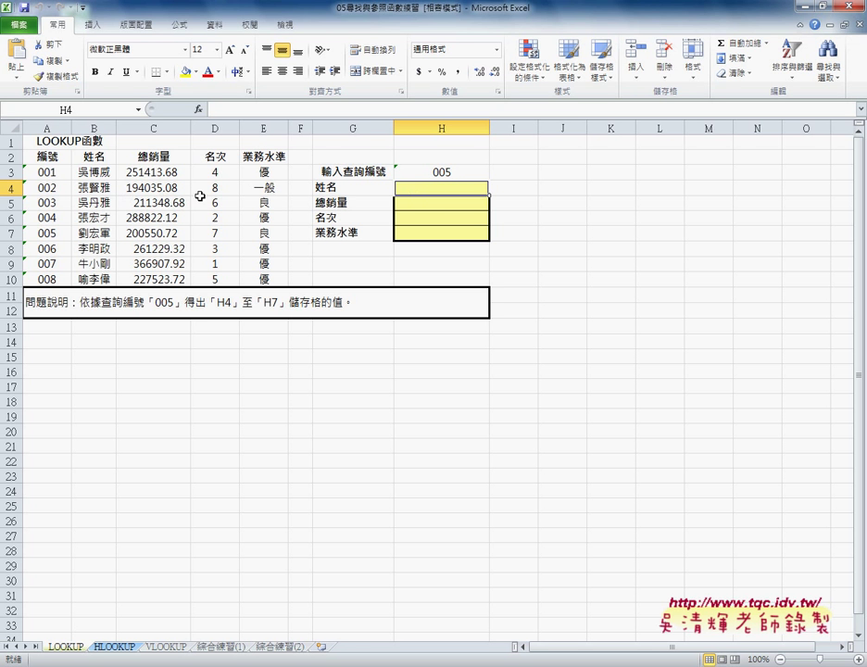
Insert LOOKUP from Lookup & Reference into H4 using the lookup_value, lookup_vector, result_vector form
{"action": "left_click", "coordinate": [199, 110]}
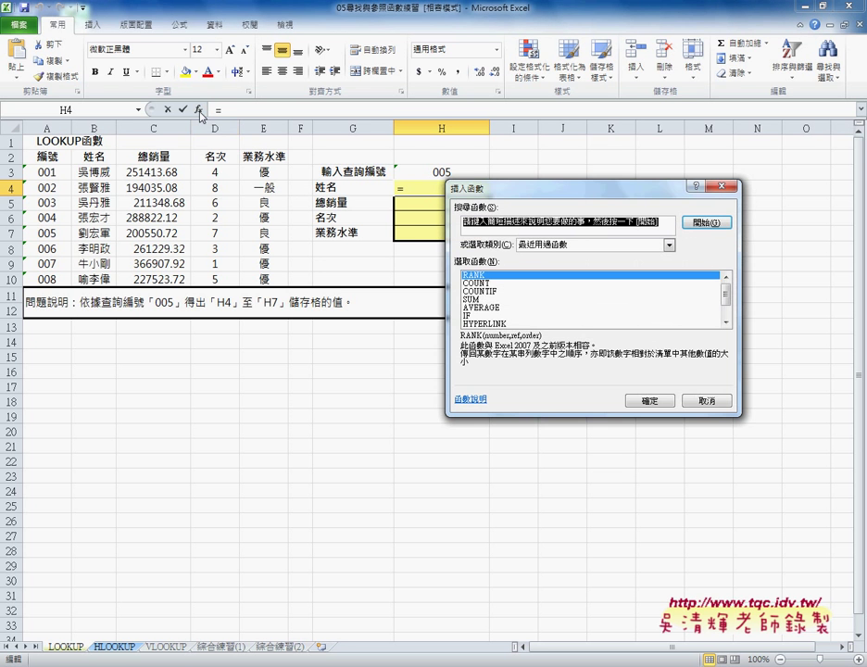
{"action": "left_click_drag", "start_coordinate": [570, 193], "coordinate": [438, 274]}
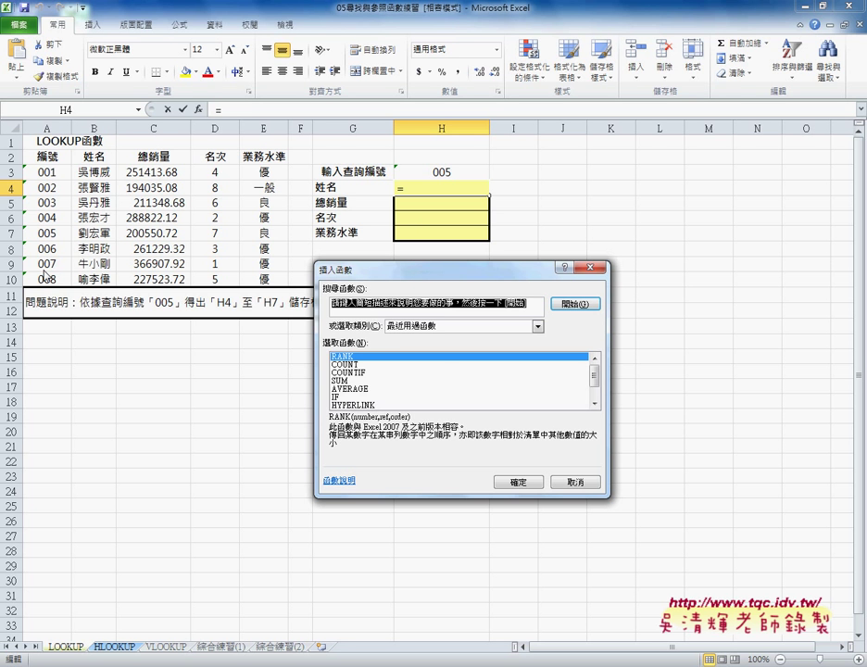
{"action": "left_click", "coordinate": [457, 328]}
{"action": "left_click", "coordinate": [452, 385]}
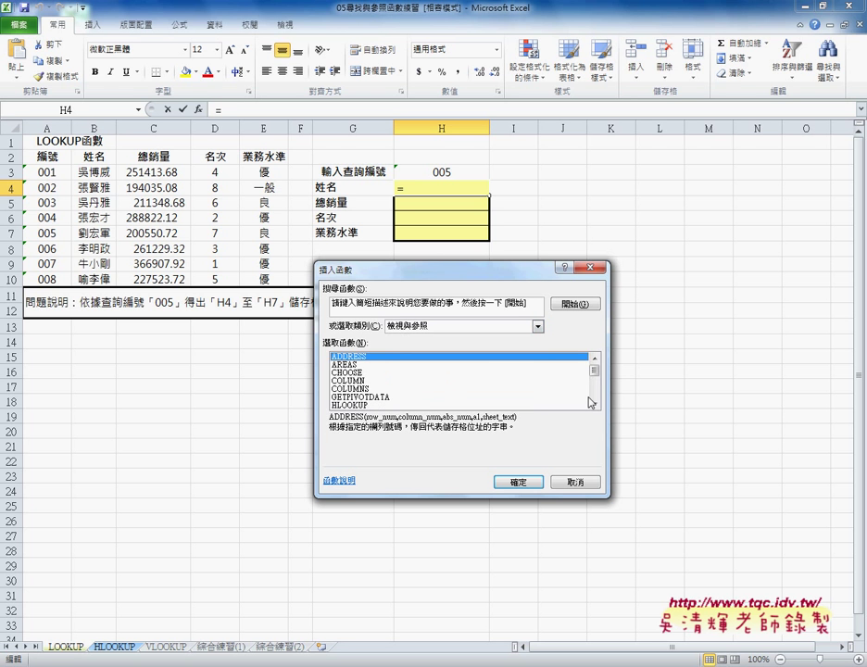
{"action": "left_click", "coordinate": [597, 394]}
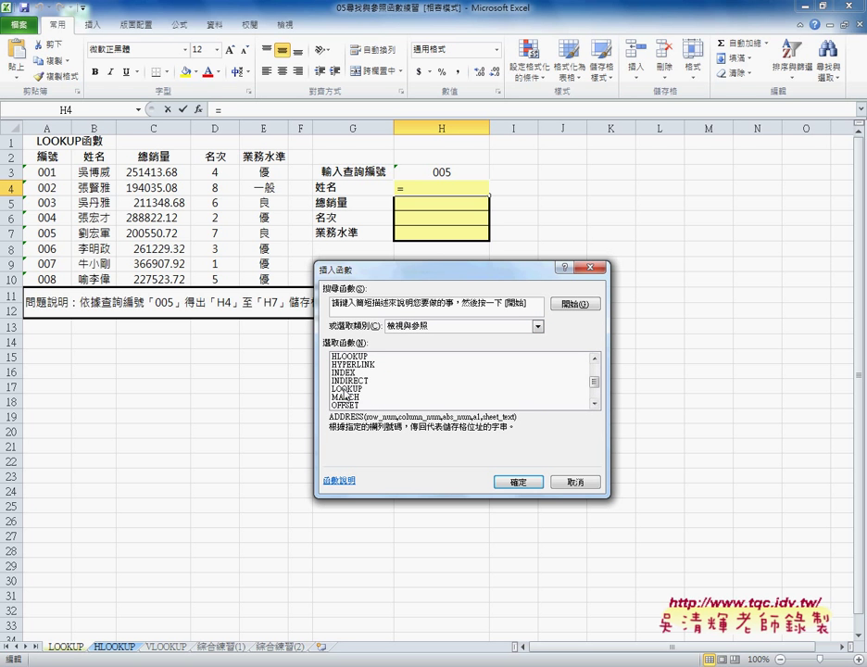
{"action": "left_click", "coordinate": [345, 390]}
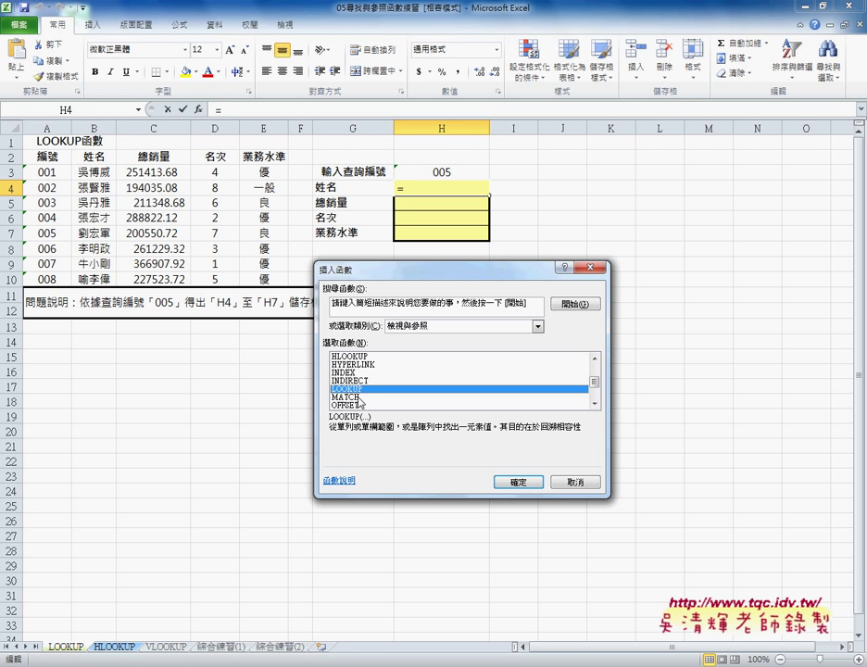
{"action": "left_click", "coordinate": [521, 483]}
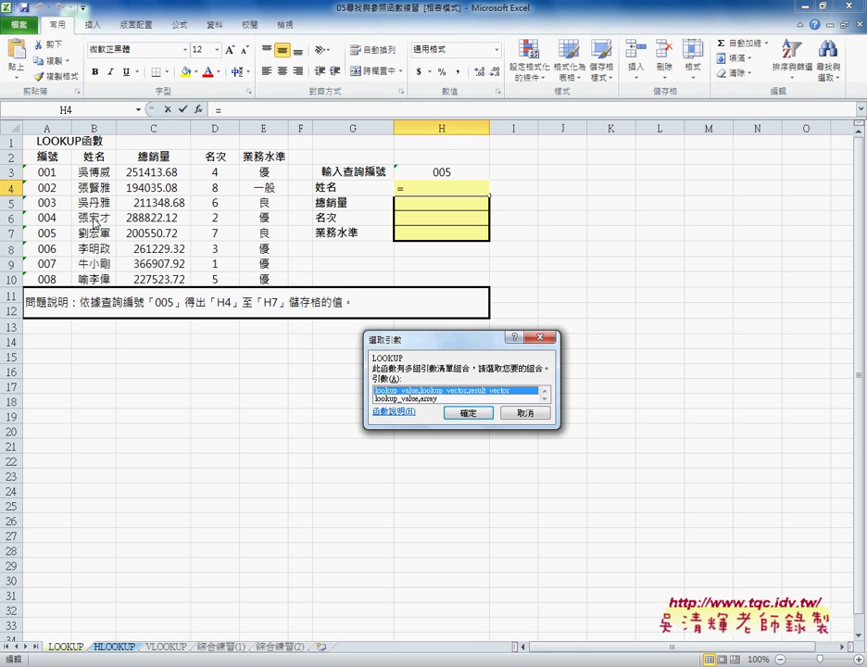
{"action": "left_click", "coordinate": [470, 413]}
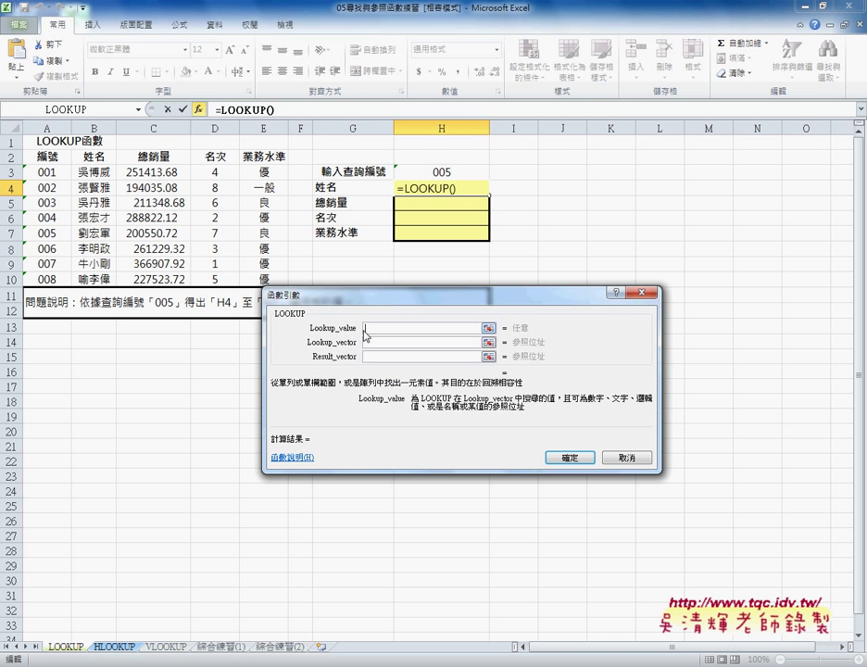
Set H4 to =LOOKUP(H3,A3:A10,B3:B10) to return ID 005's name
{"action": "left_click", "coordinate": [446, 173]}
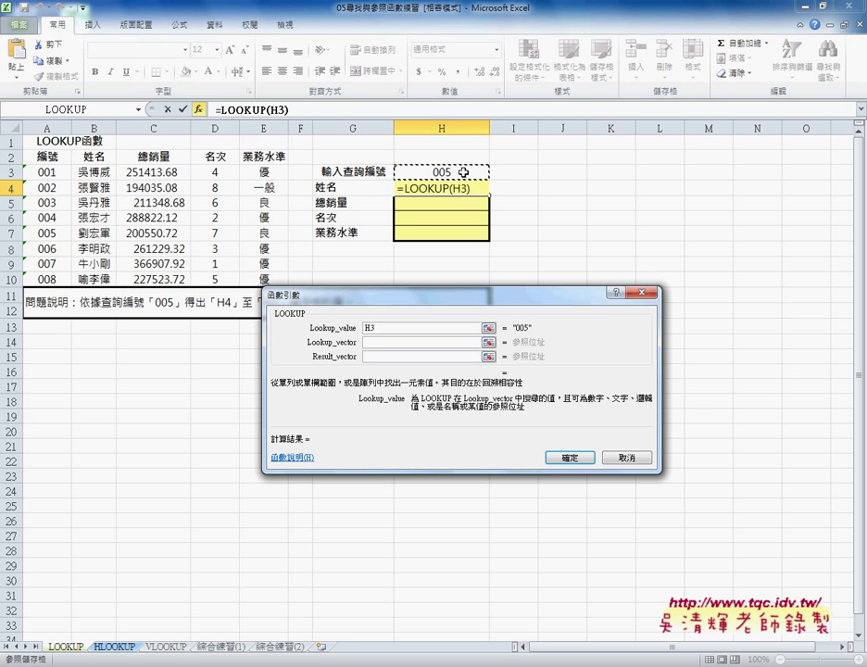
{"action": "left_click", "coordinate": [379, 344]}
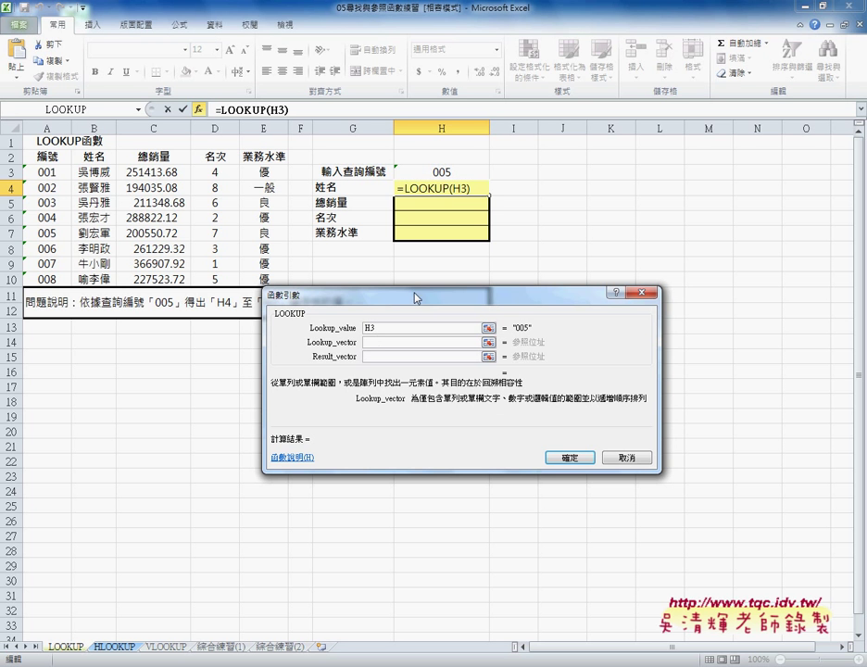
{"action": "left_click_drag", "start_coordinate": [46, 172], "coordinate": [46, 279]}
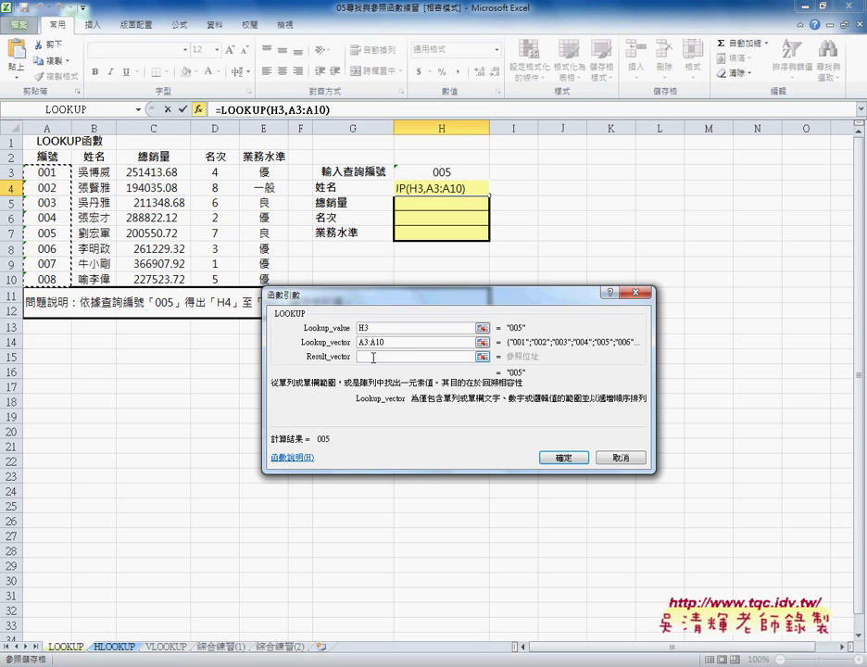
{"action": "left_click", "coordinate": [373, 357]}
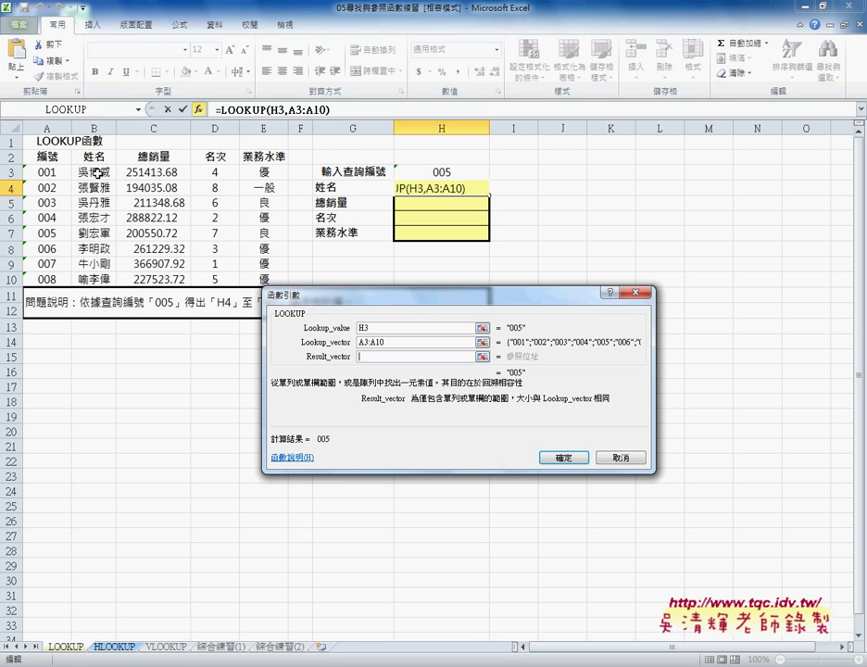
{"action": "left_click_drag", "start_coordinate": [91, 172], "coordinate": [104, 285]}
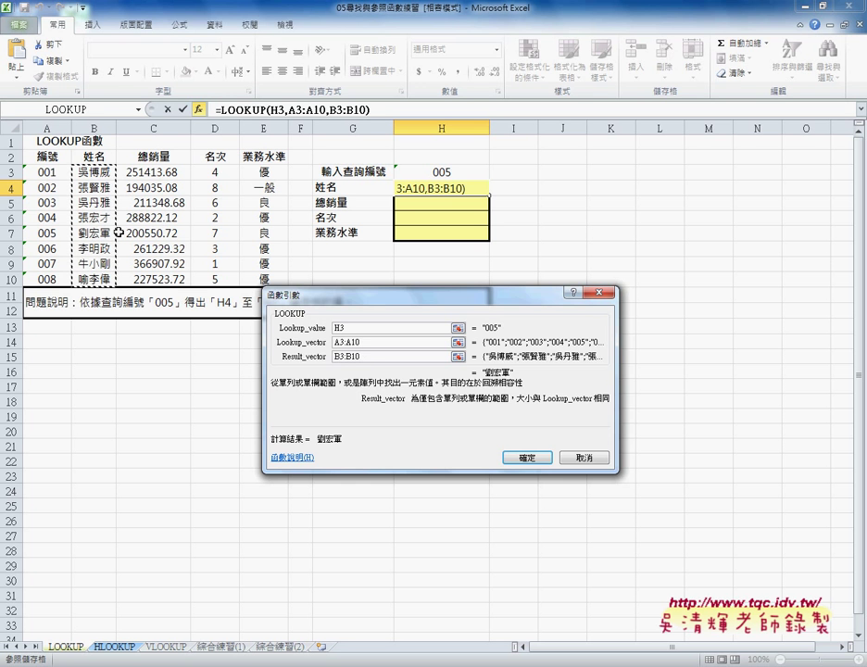
{"action": "left_click", "coordinate": [528, 457]}
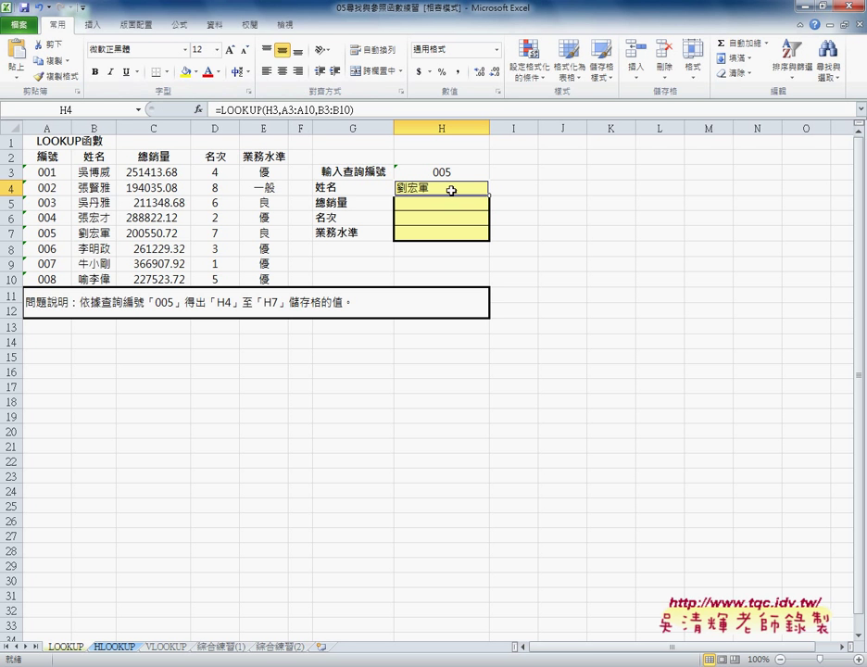
{"action": "left_click_drag", "start_coordinate": [449, 188], "coordinate": [454, 233]}
Center the name in H4 and copy its LOOKUP formula text from the formula bar
{"action": "left_click", "coordinate": [282, 71]}
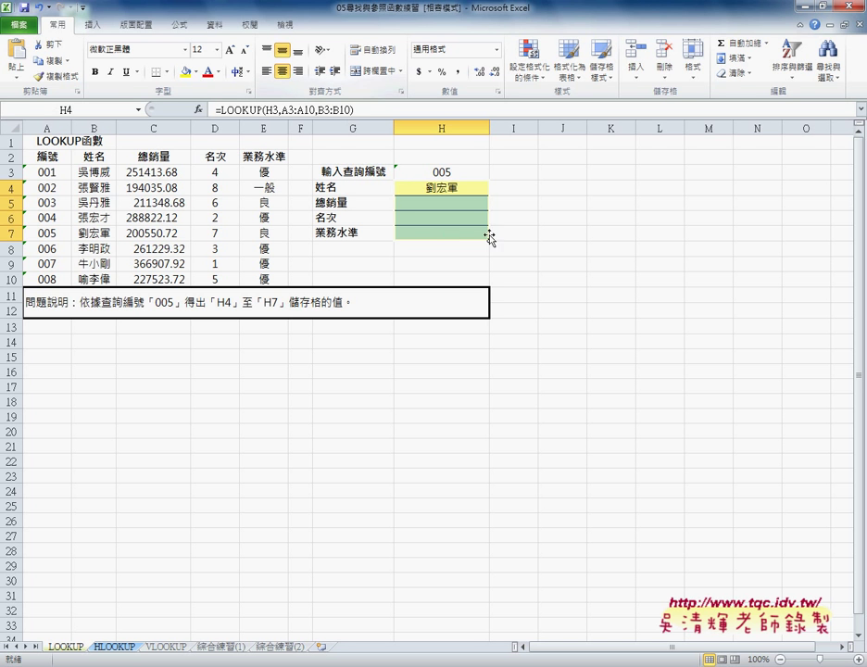
{"action": "left_click", "coordinate": [454, 203]}
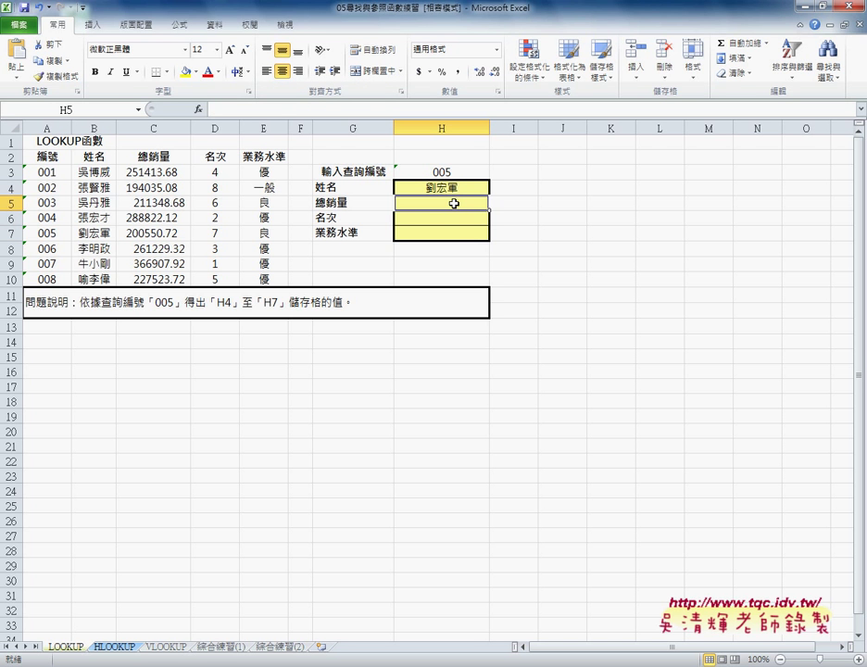
{"action": "left_click", "coordinate": [454, 189]}
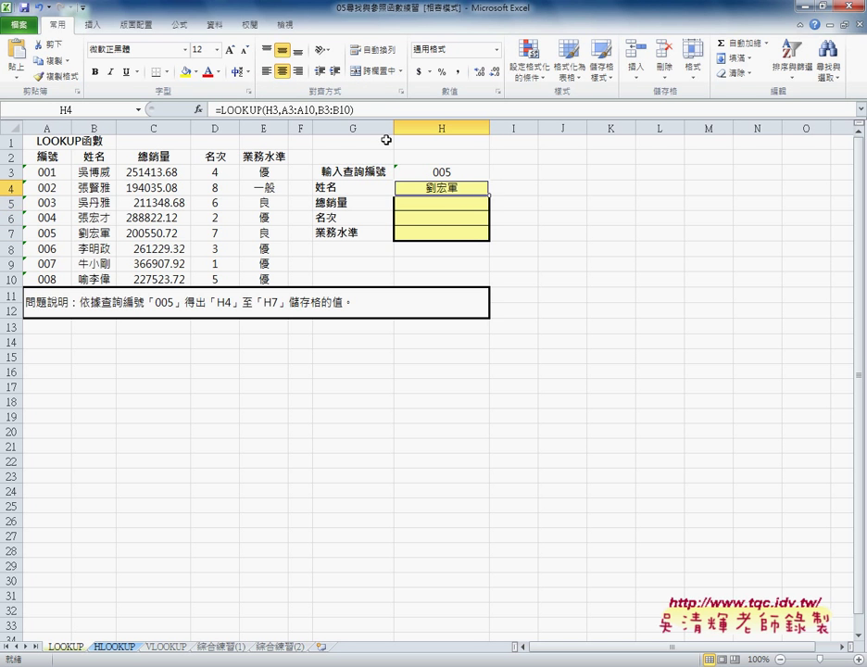
{"action": "left_click_drag", "start_coordinate": [364, 111], "coordinate": [220, 111]}
{"action": "right_click", "coordinate": [249, 111]}
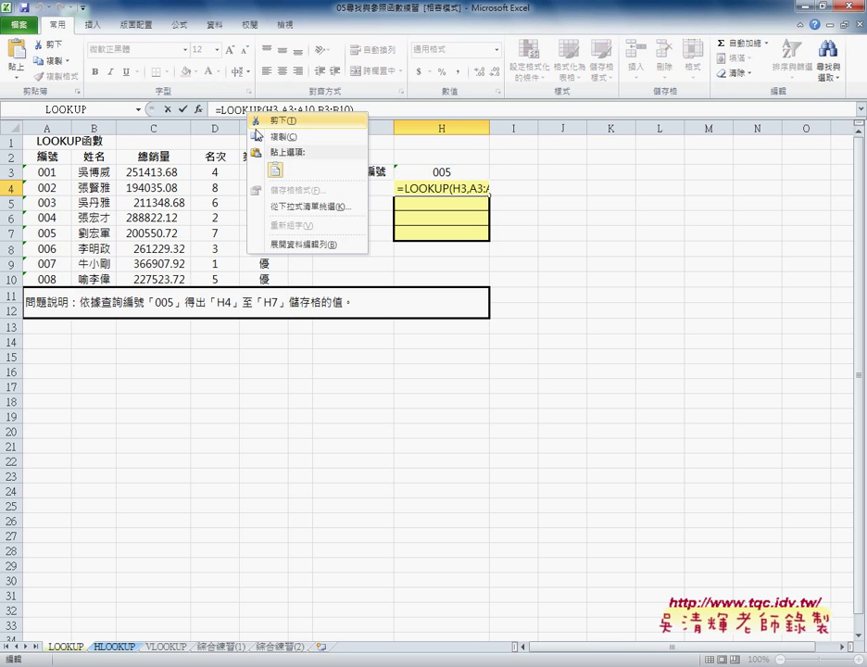
{"action": "left_click", "coordinate": [283, 136]}
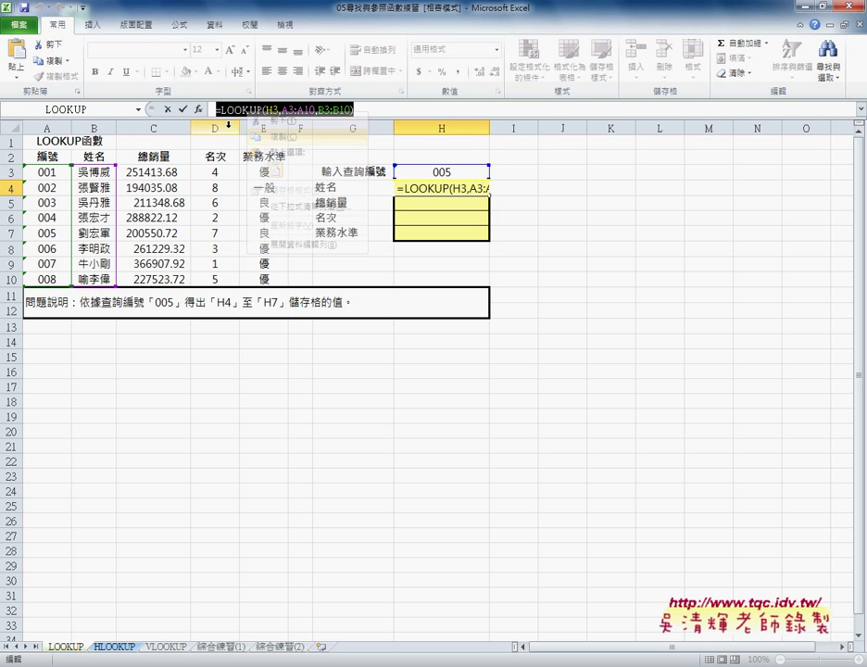
{"action": "left_click", "coordinate": [170, 110]}
Paste the formula into H5 with result range C3:C10, showing sales 200550.72
{"action": "left_click", "coordinate": [430, 200]}
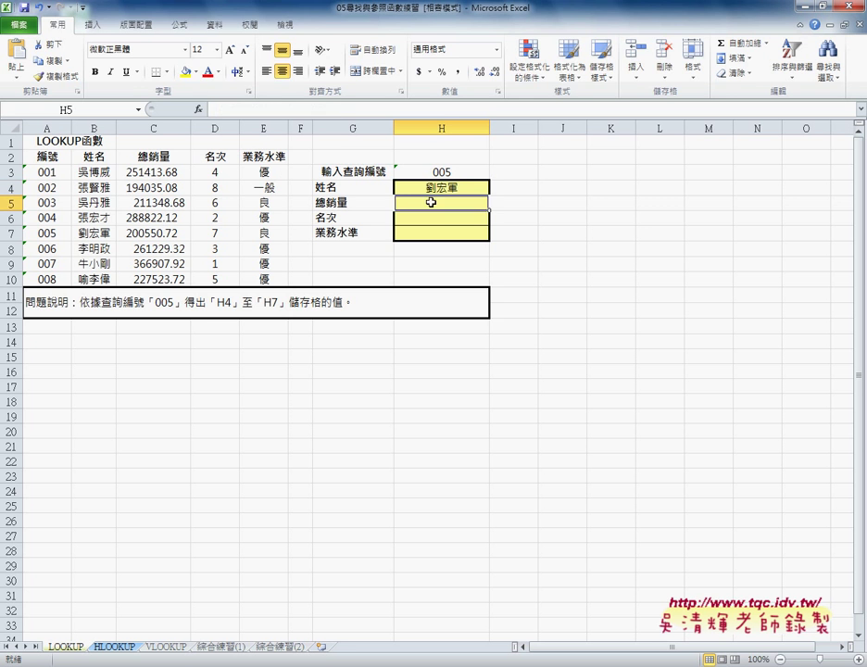
{"action": "right_click", "coordinate": [317, 110]}
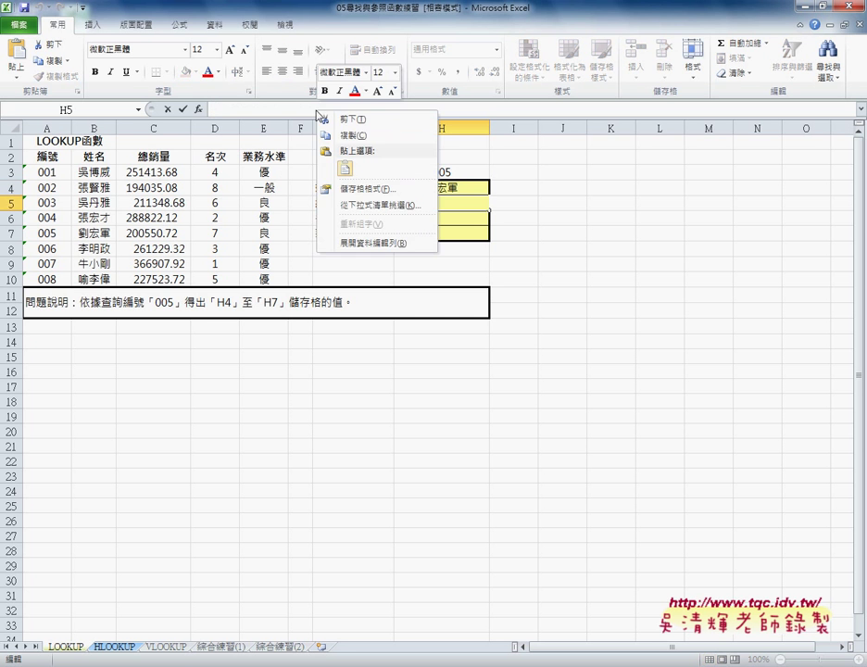
{"action": "left_click", "coordinate": [344, 165]}
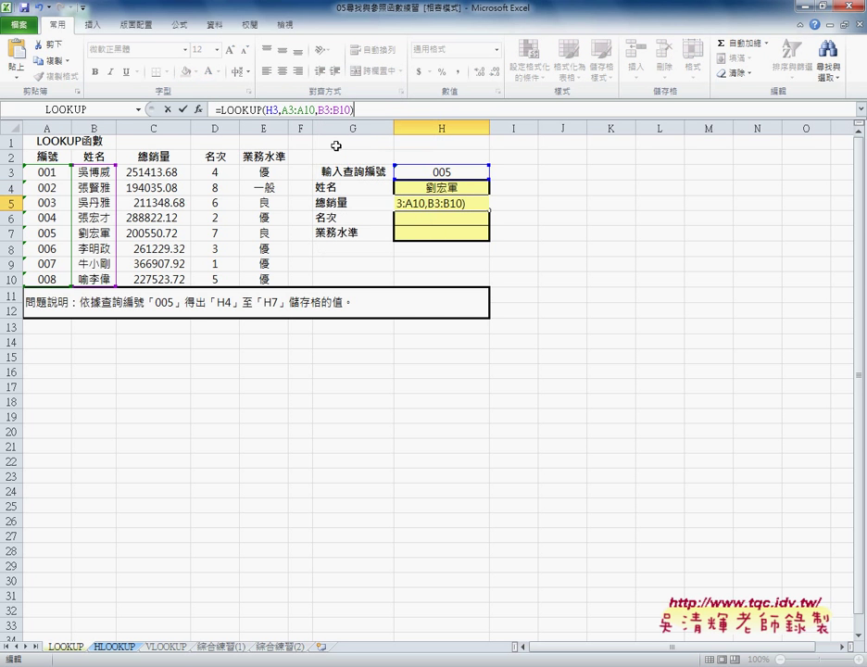
{"action": "left_click_drag", "start_coordinate": [318, 110], "coordinate": [351, 110]}
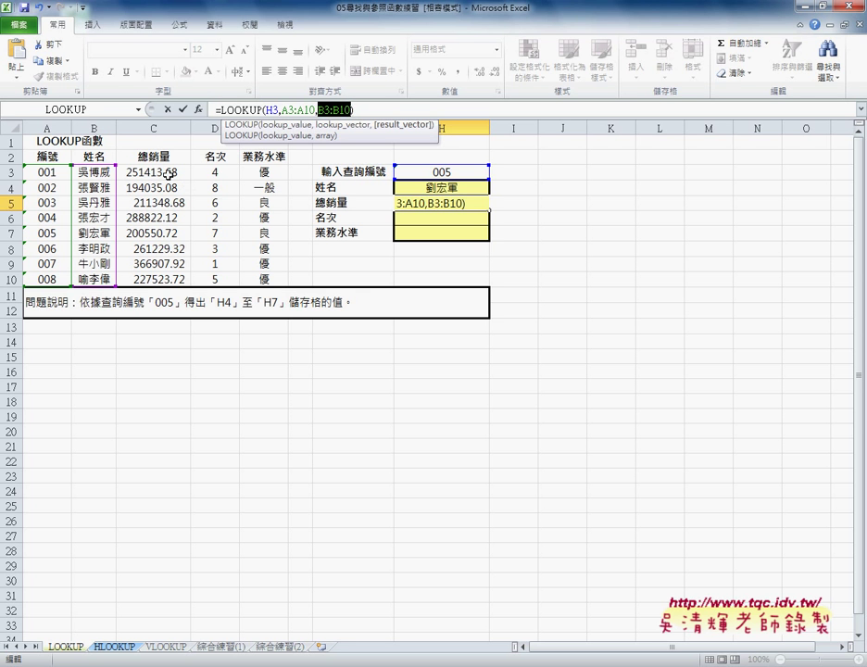
{"action": "left_click_drag", "start_coordinate": [171, 173], "coordinate": [170, 278]}
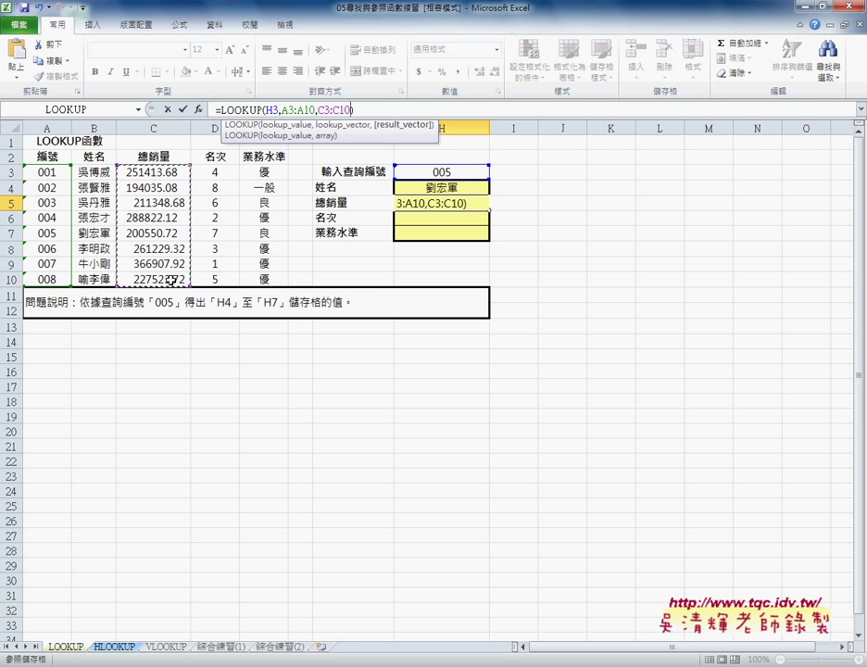
{"action": "left_click", "coordinate": [182, 110]}
{"action": "left_click", "coordinate": [444, 218]}
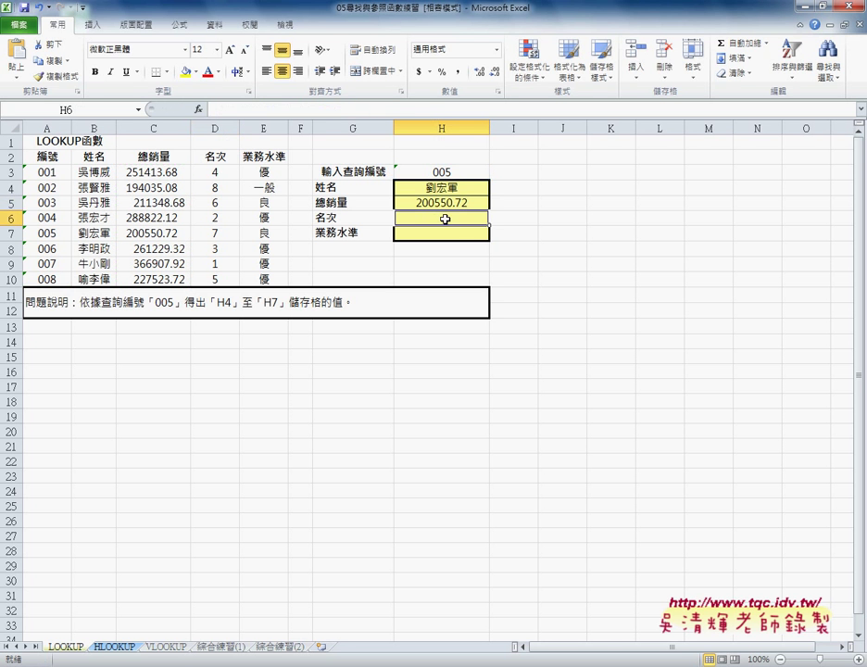
{"action": "right_click", "coordinate": [324, 109]}
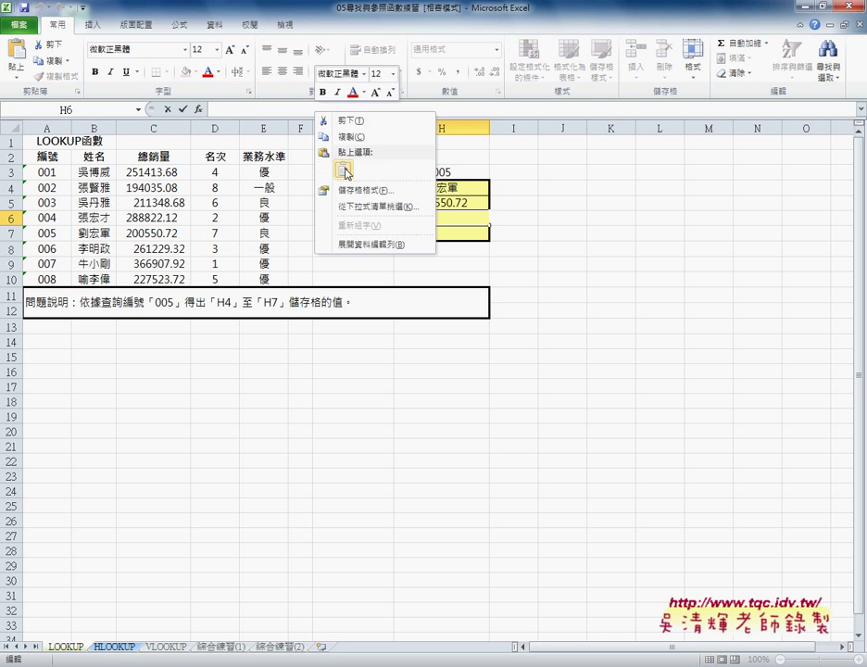